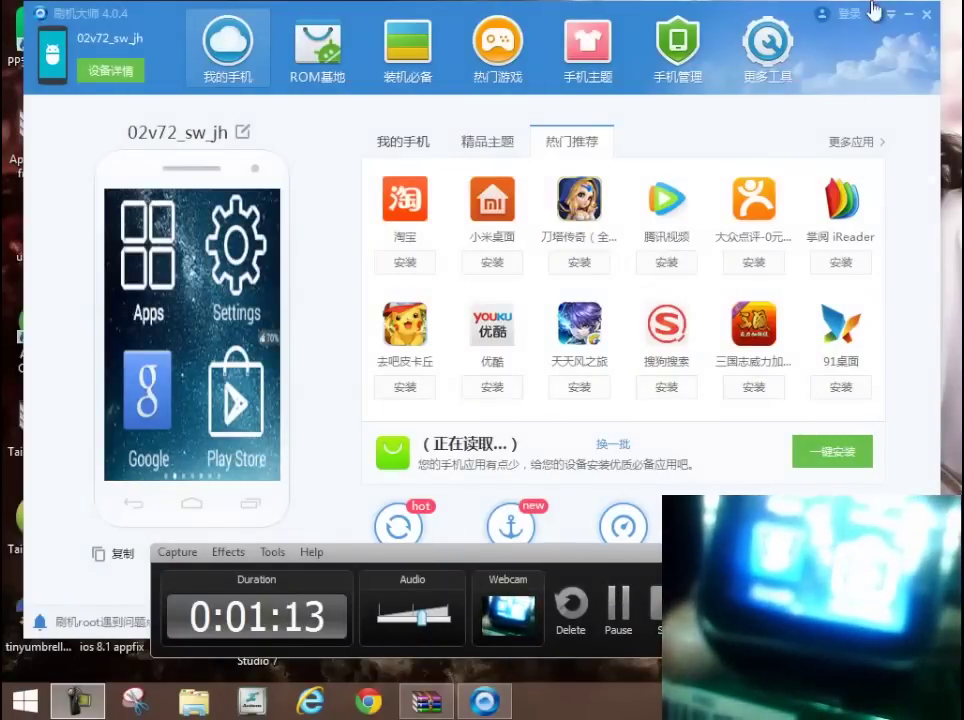
Step: Root the 02v72_sw_jh watch with iRoot from the desktop, switching to 刷机大师 meanwhile
click(909, 17)
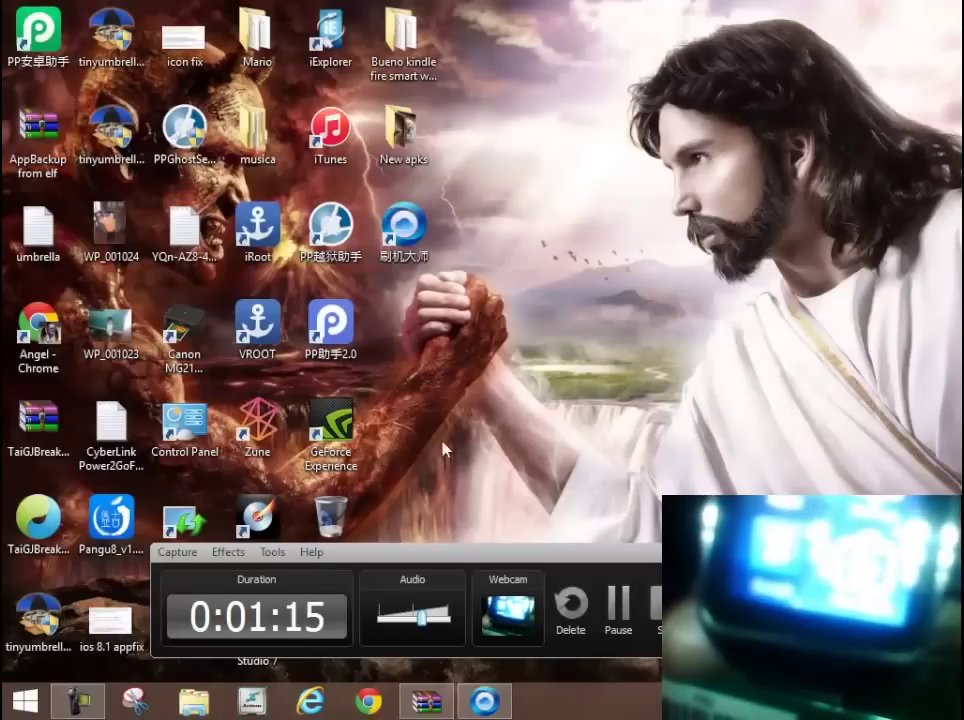
drag(488, 561, 614, 577)
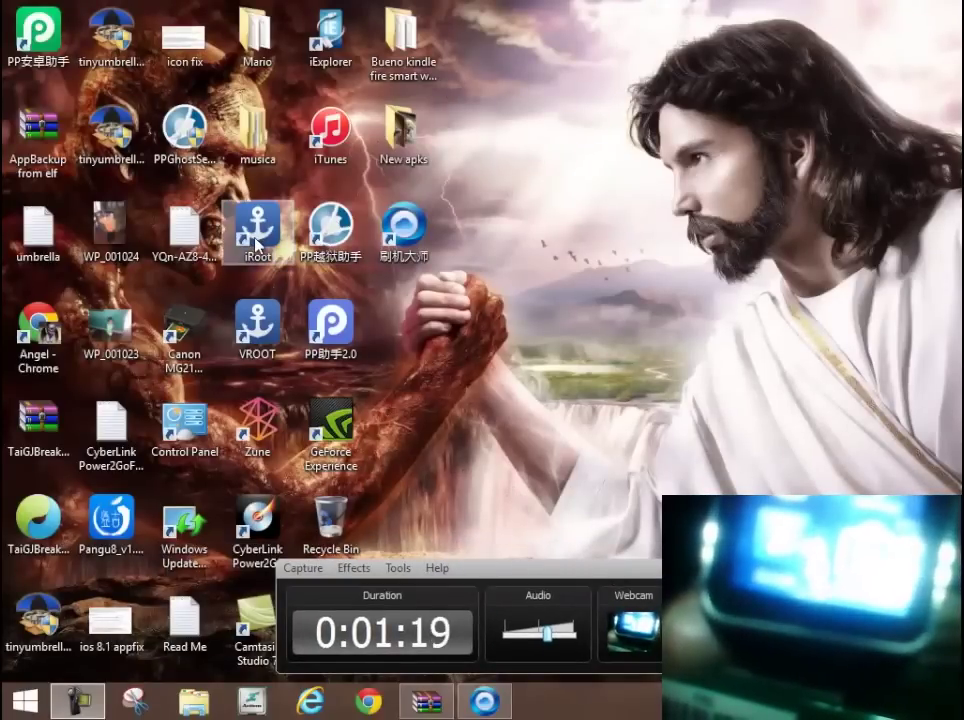
click(266, 335)
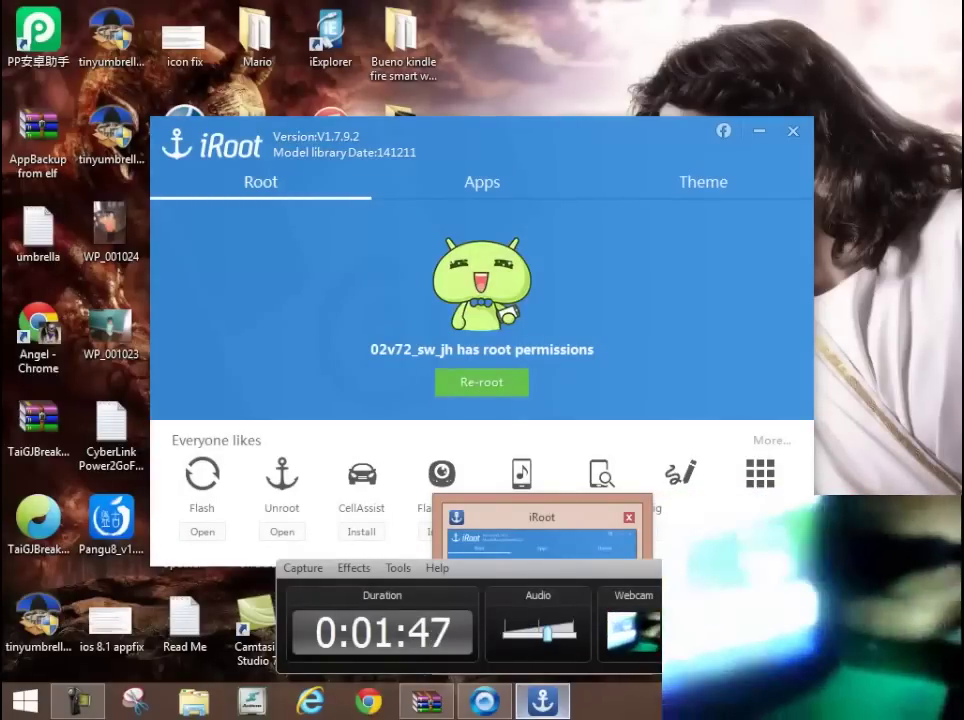
click(488, 705)
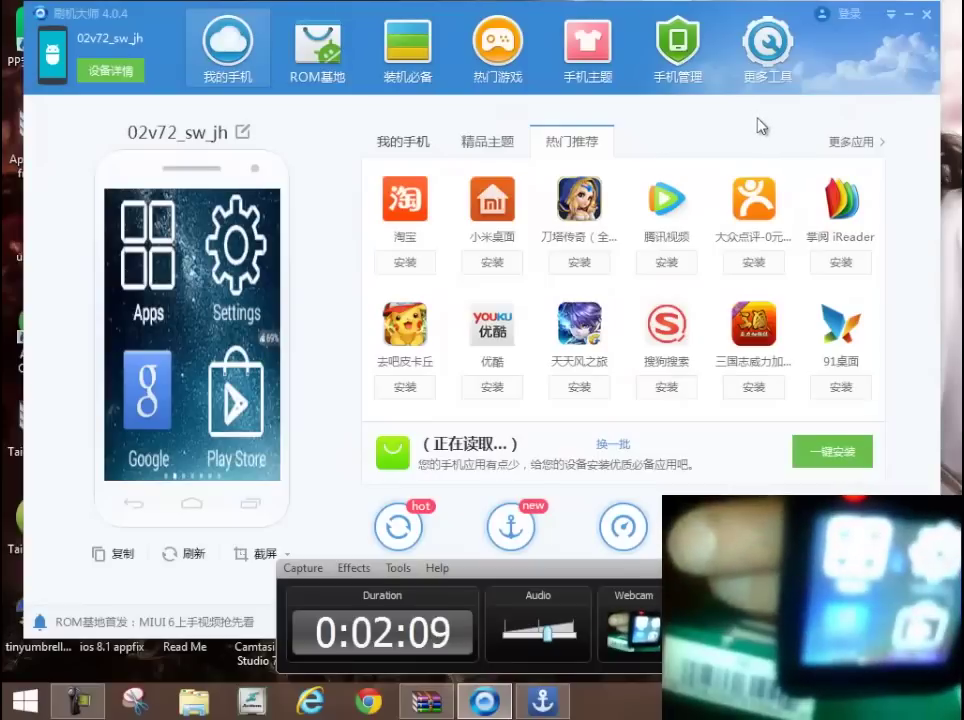
click(907, 14)
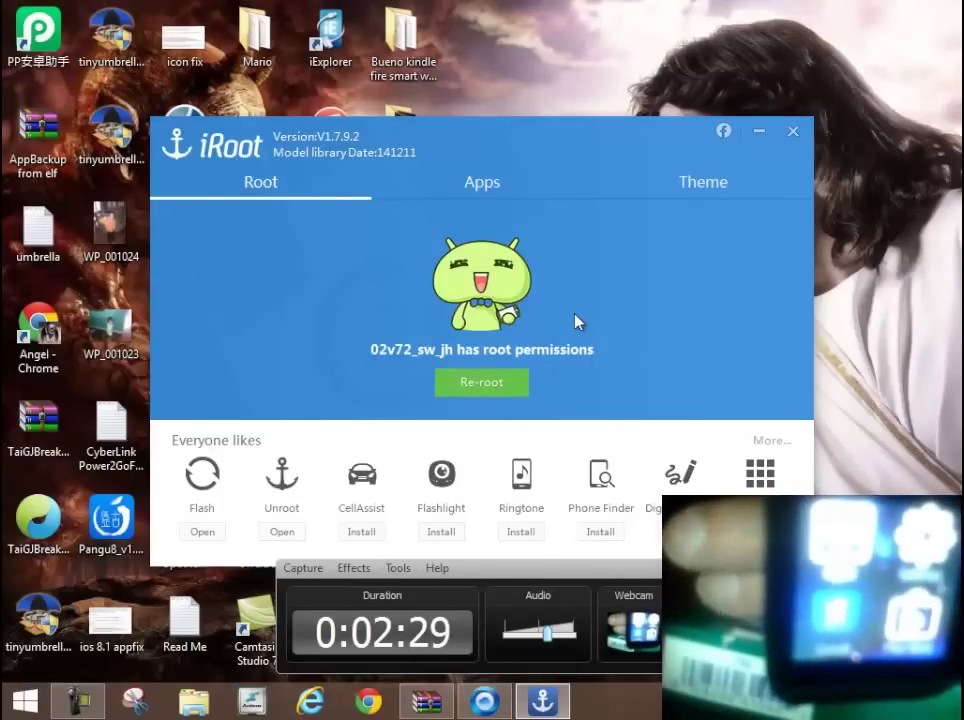
Step: Nudge the iRoot window upward so its 02v72_sw_jh root-permissions report is showing
drag(512, 144, 518, 114)
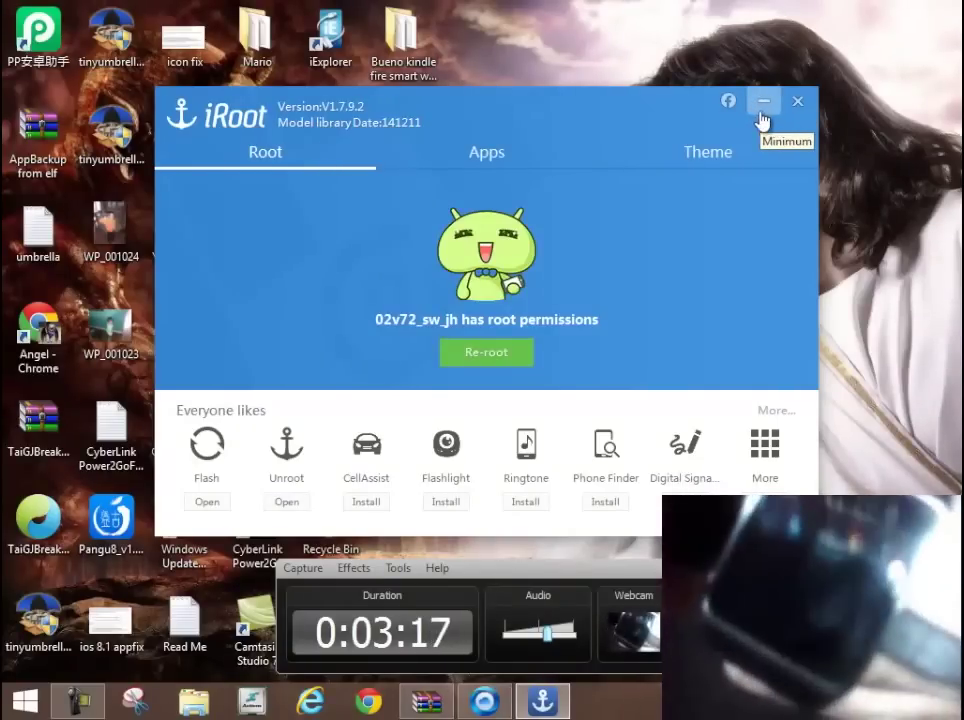
Step: Open the Kindle fire HDX 7 apks archive from the New apks folder, after checking AppBackup
click(764, 108)
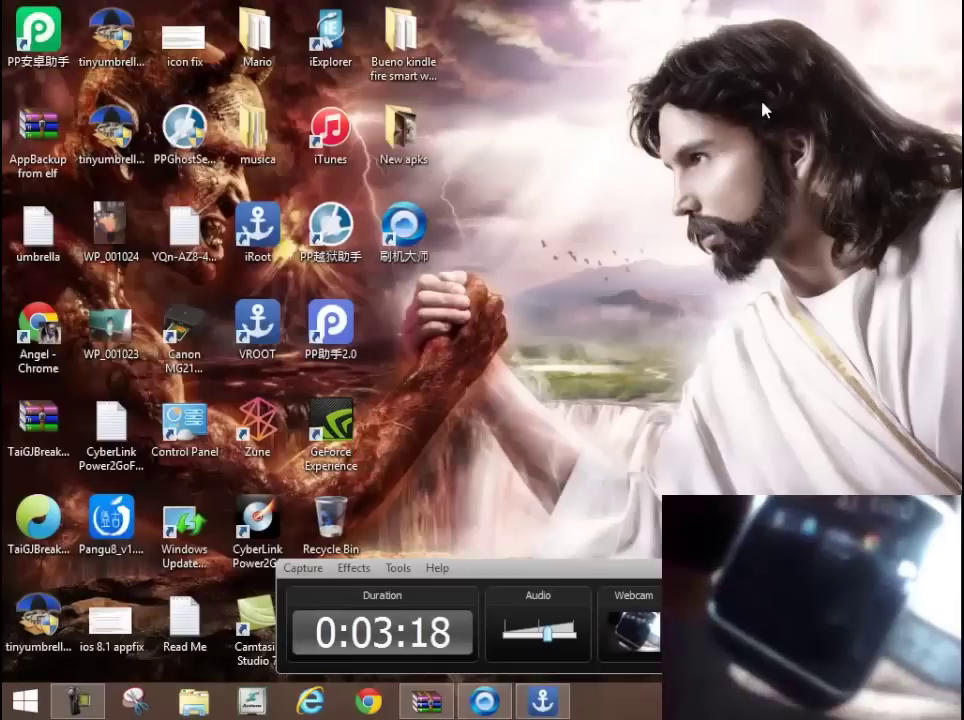
double_click(420, 153)
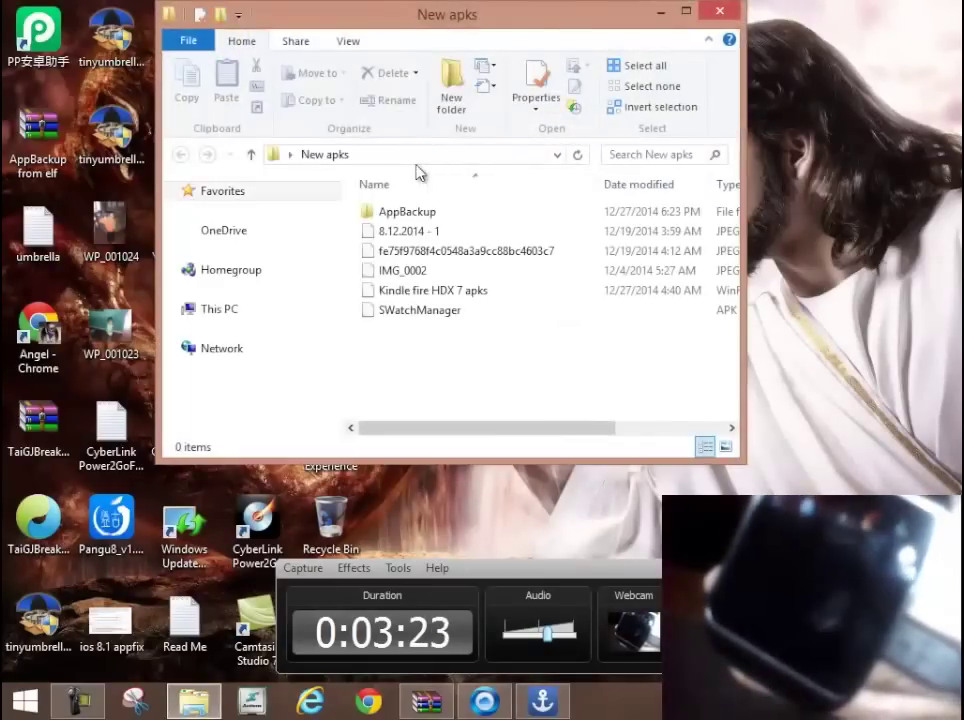
double_click(409, 213)
click(181, 155)
click(465, 291)
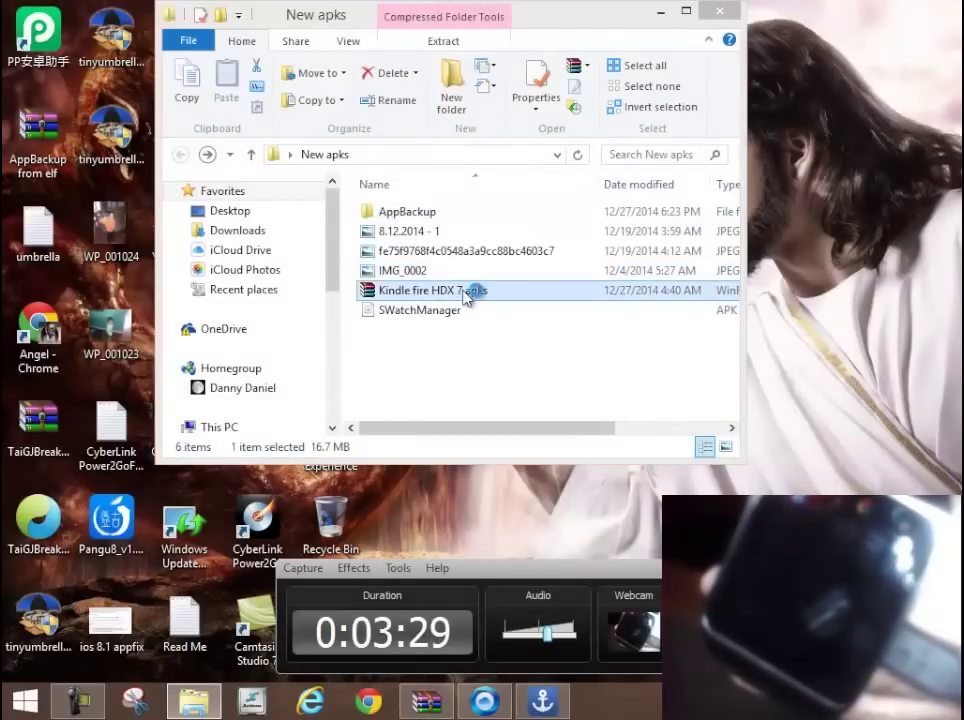
key(Return)
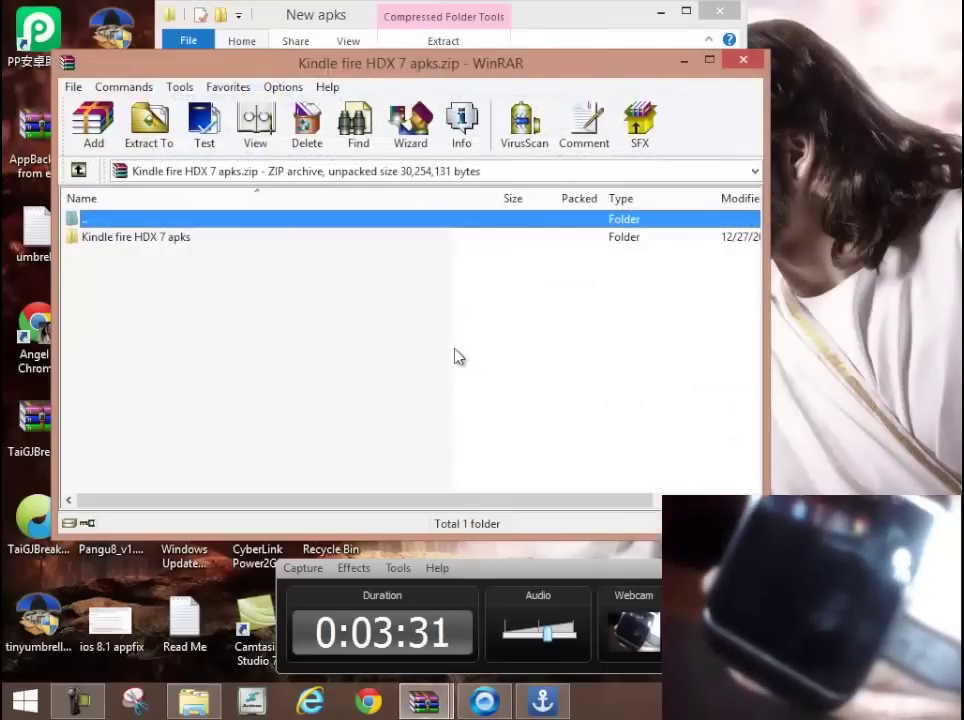
Step: List the six Xposed and Google APKs in the Kindle fire HDX 7 apks folder, then close WinRAR
click(173, 245)
double_click(180, 241)
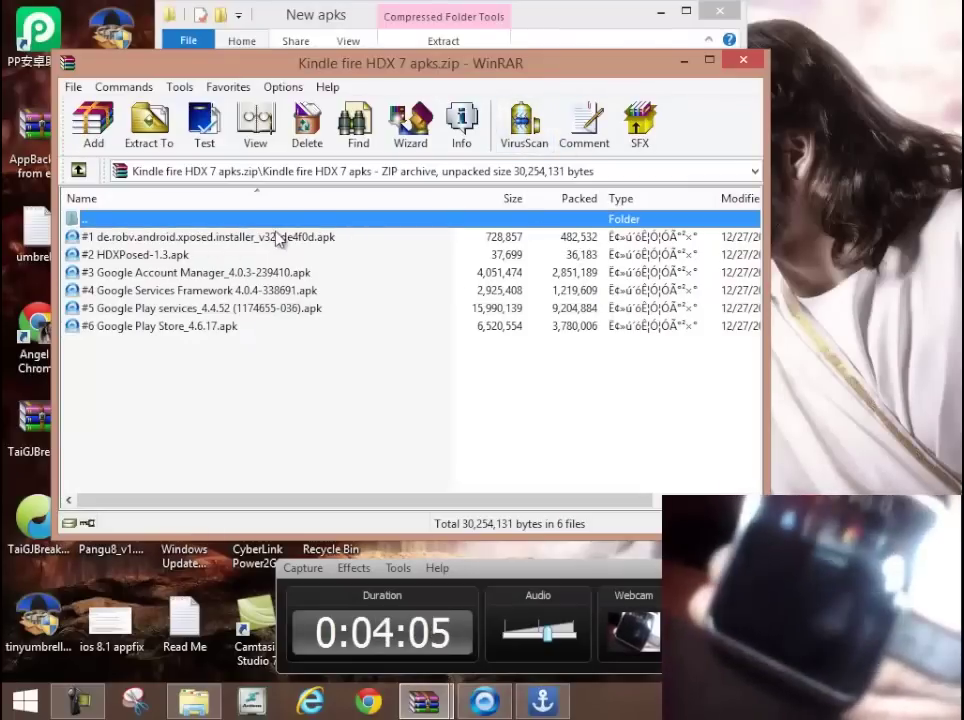
click(743, 60)
click(514, 378)
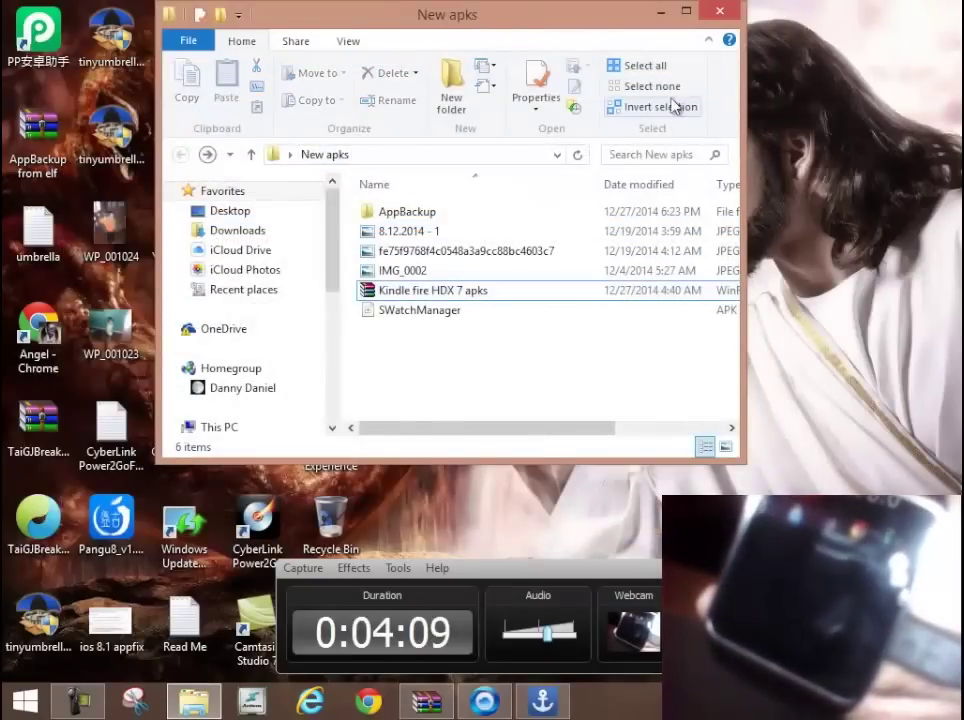
Step: Close the New apks folder and launch Xposed Installer on the watch
click(728, 13)
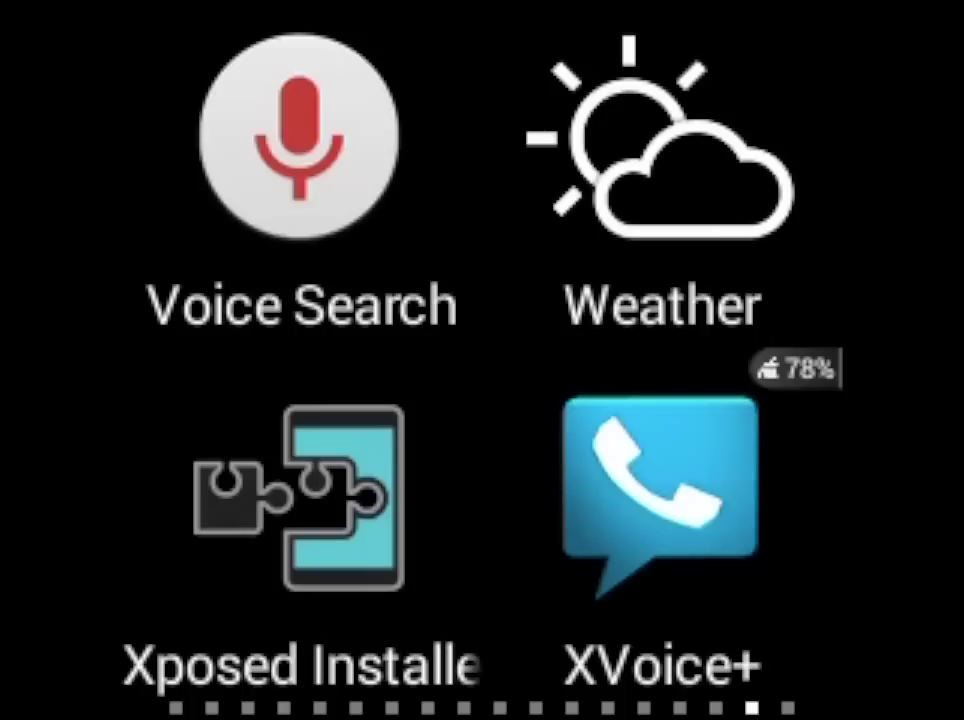
click(298, 497)
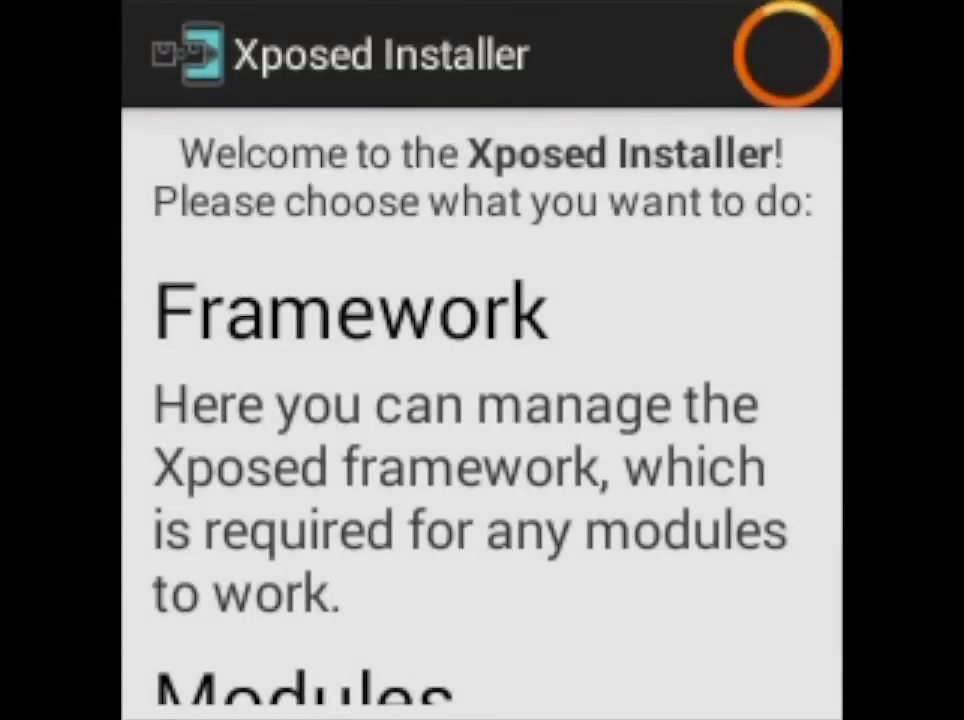
Step: Confirm the Xposed framework shows app_process 58 and XposedBridge.jar 54, then return to the welcome screen
scroll(480, 450, down, 2)
scroll(480, 450, up, 2)
click(480, 440)
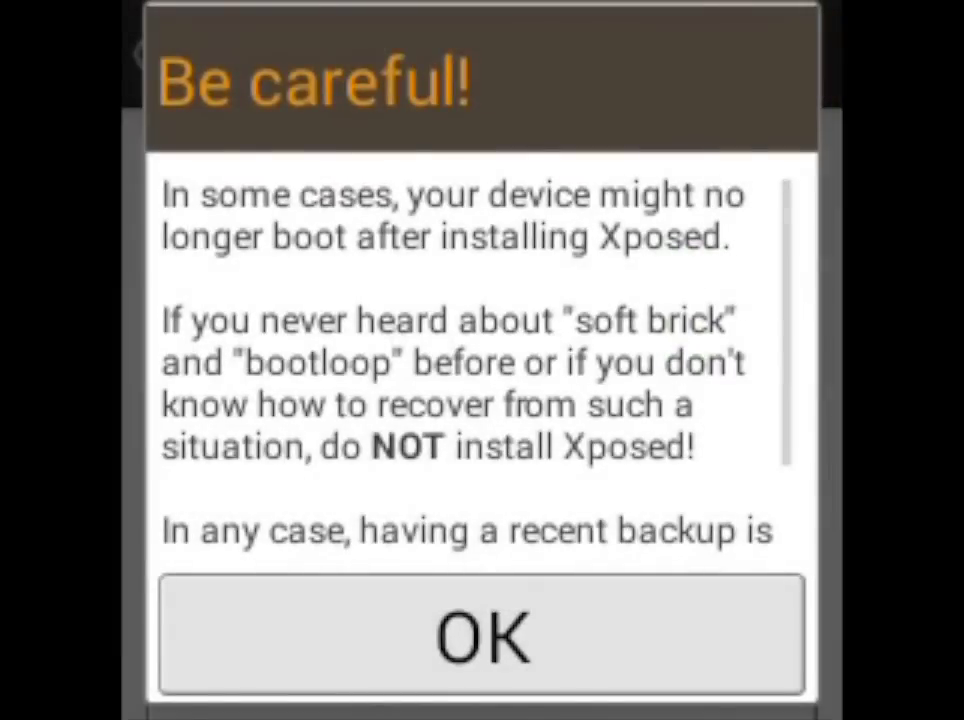
click(482, 634)
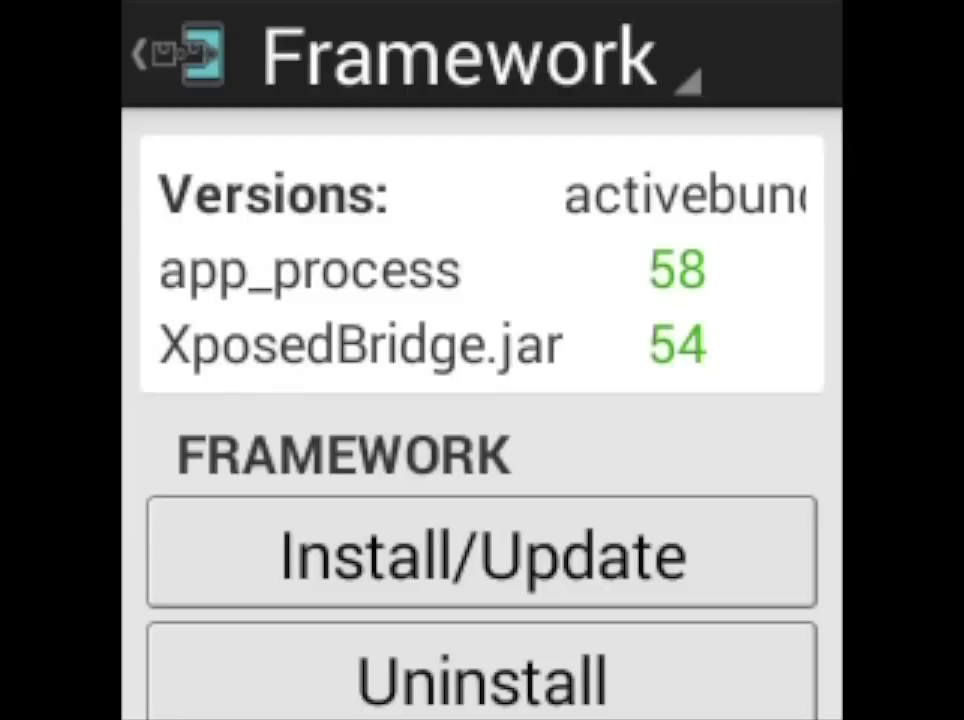
key(Escape)
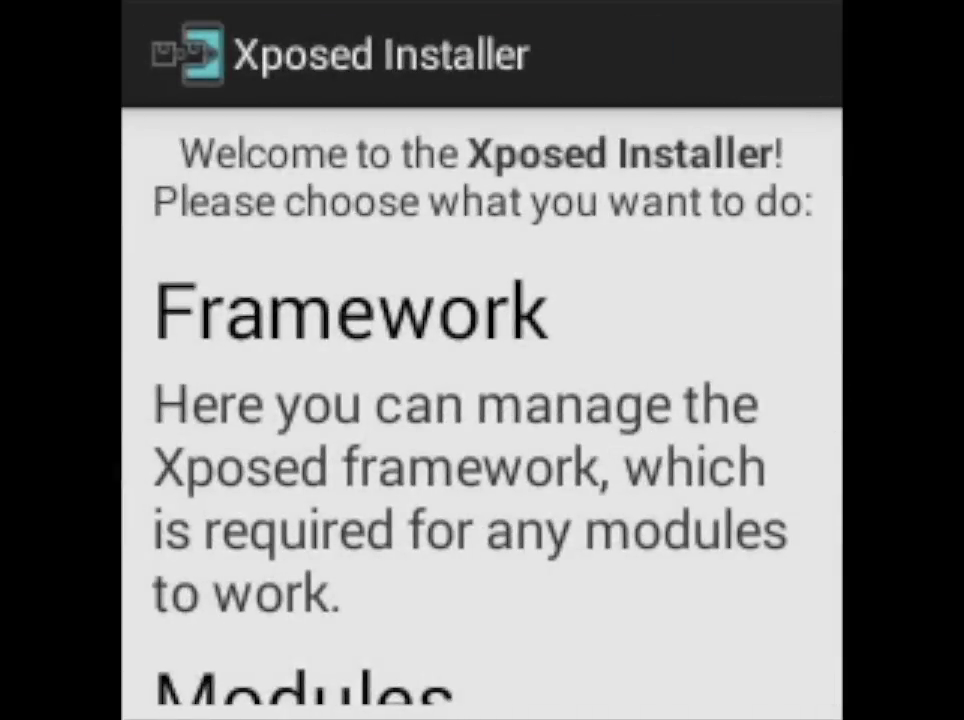
scroll(480, 400, down, 3)
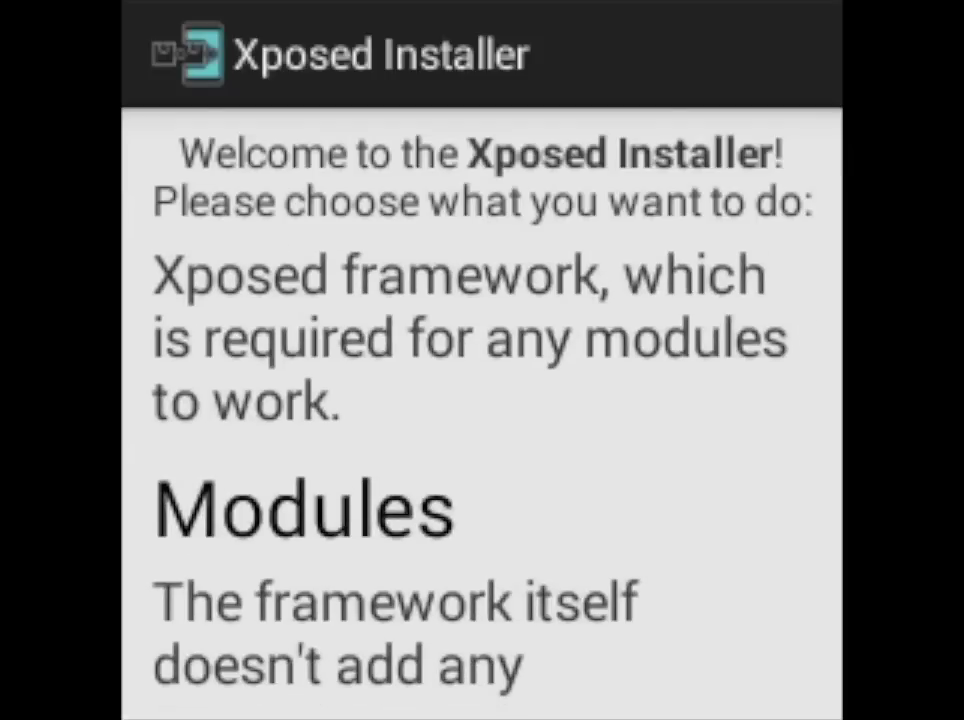
click(305, 510)
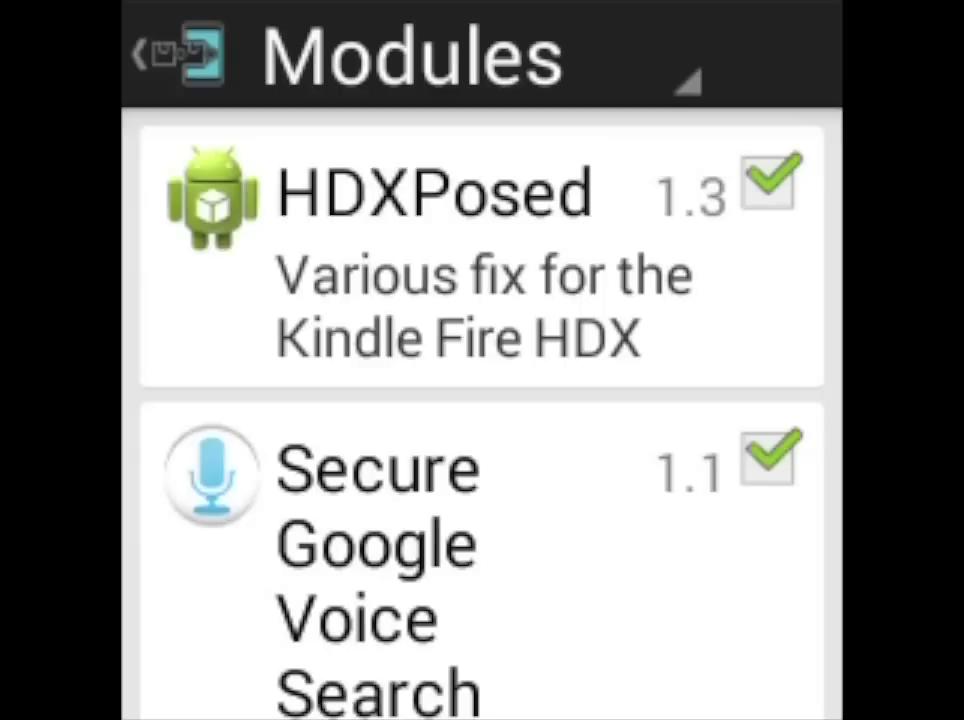
key(Escape)
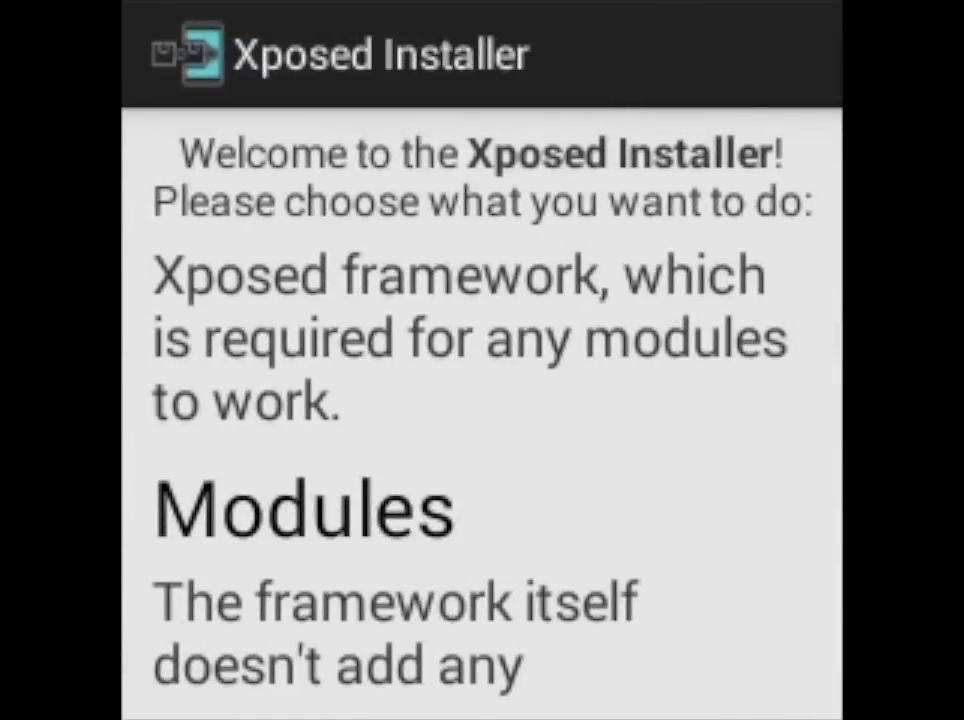
Step: Exit Xposed, browse the Play Store home page and game rows, then return home
key(Escape)
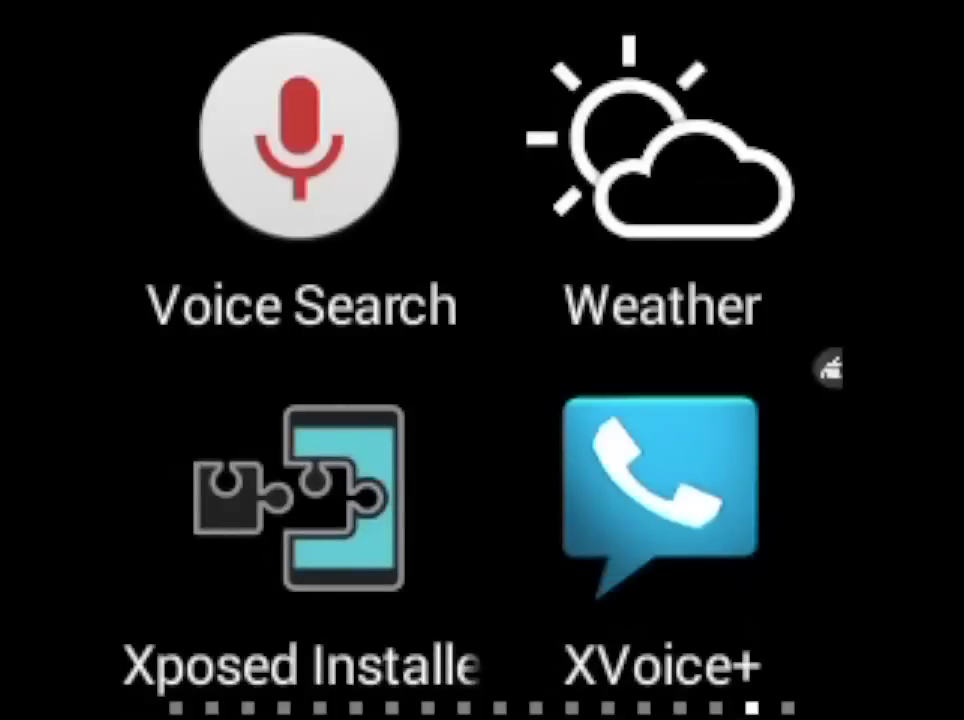
scroll(480, 360, left, 1)
scroll(480, 360, left, 1)
scroll(480, 360, left, 2)
scroll(480, 360, left, 2)
scroll(480, 360, left, 1)
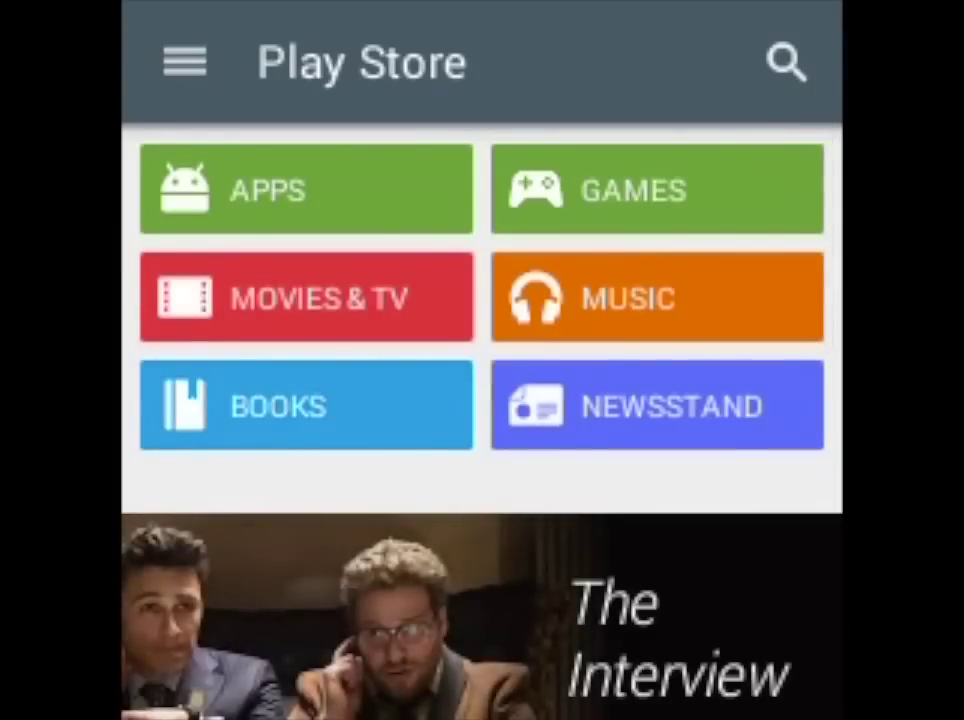
scroll(480, 400, down, 10)
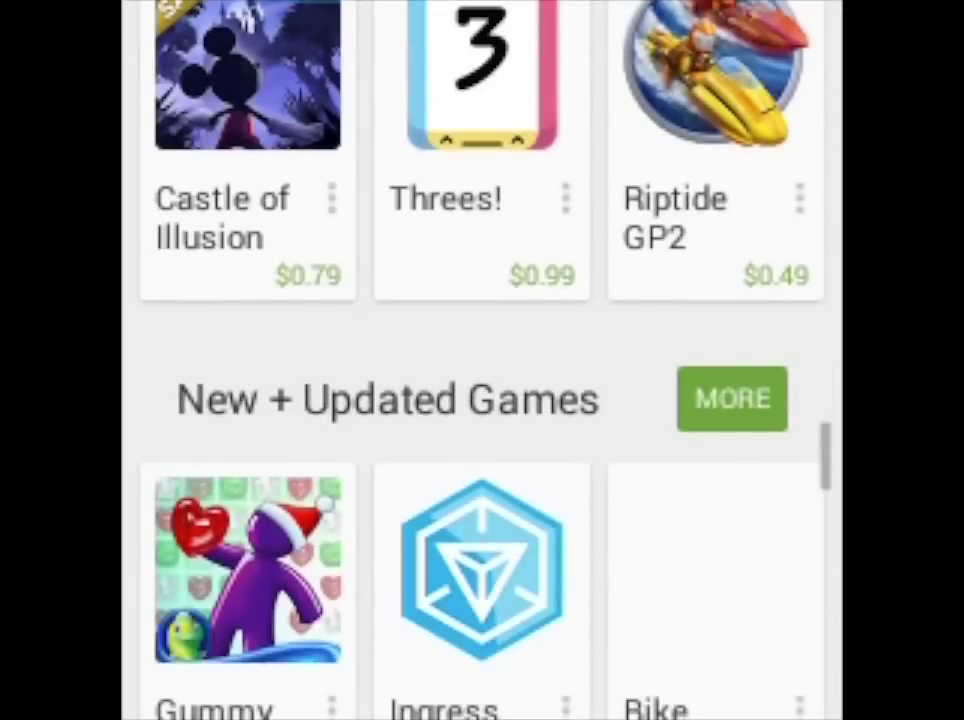
scroll(480, 400, up, 10)
key(Home)
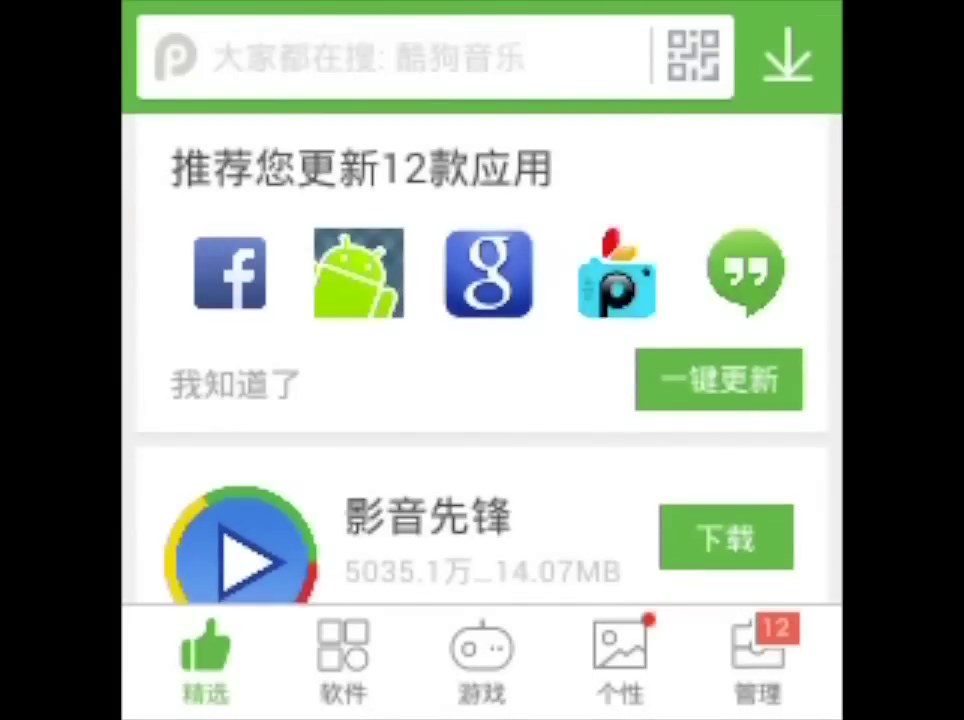
Step: Exit PP助手 and swipe back to the first app drawer page to reach Aptoide
key(Escape)
key(Escape)
drag(300, 400, 700, 400)
drag(300, 400, 700, 400)
drag(300, 400, 700, 400)
drag(300, 400, 700, 400)
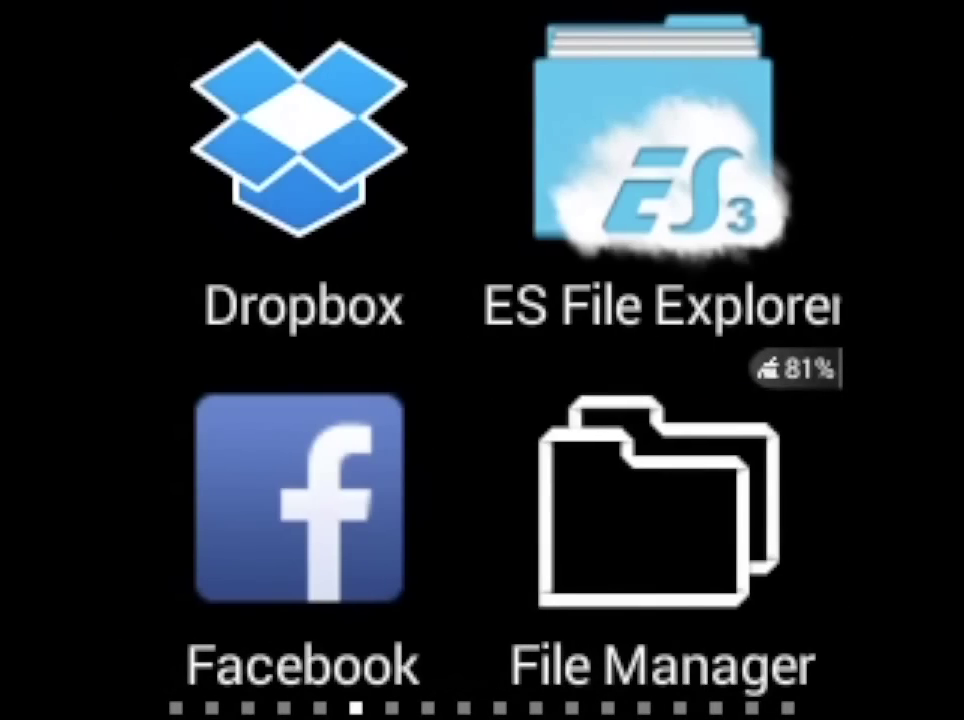
scroll(482, 360, left, 1)
scroll(482, 360, left, 1)
scroll(482, 360, left, 1)
scroll(482, 360, left, 1)
scroll(482, 360, left, 1)
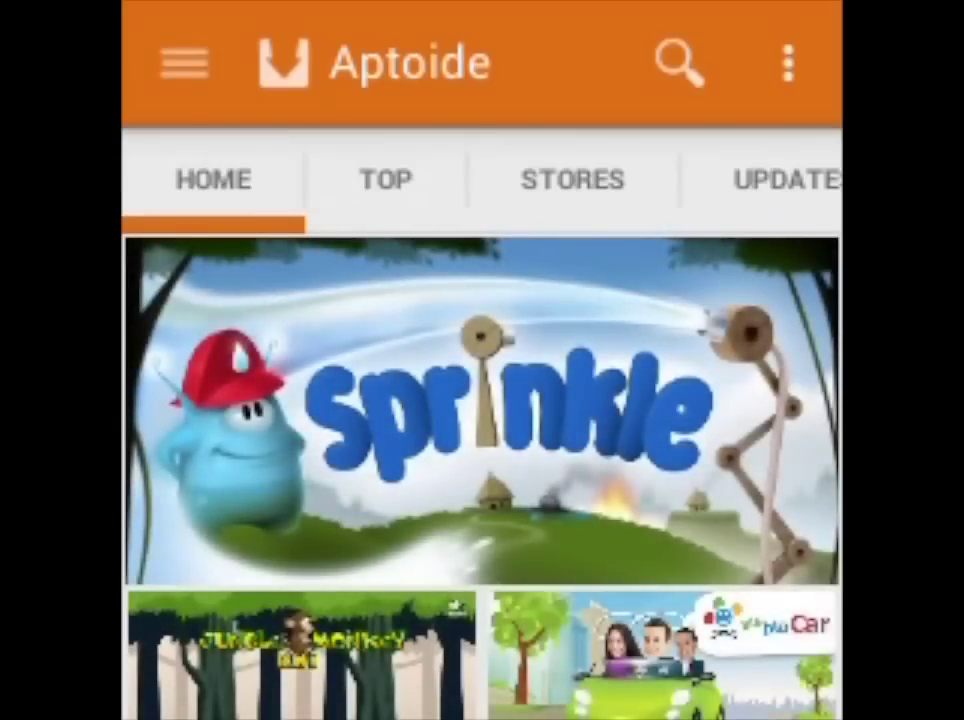
Step: Scroll the Aptoide HOME feed down and back up through its featured apps
scroll(480, 475, down, 10)
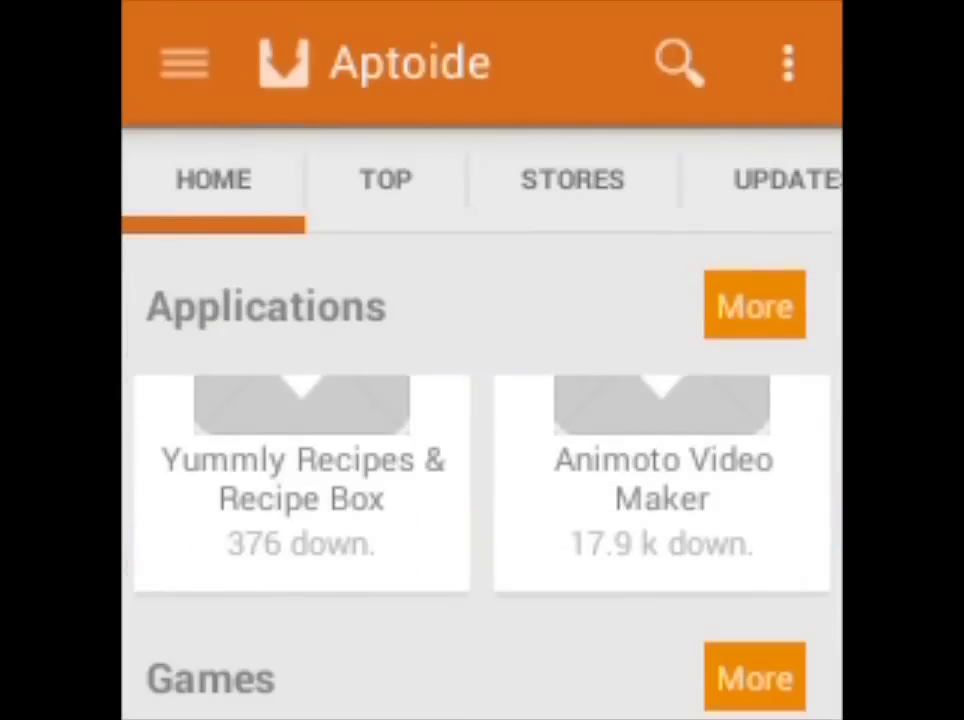
scroll(480, 500, up, 3)
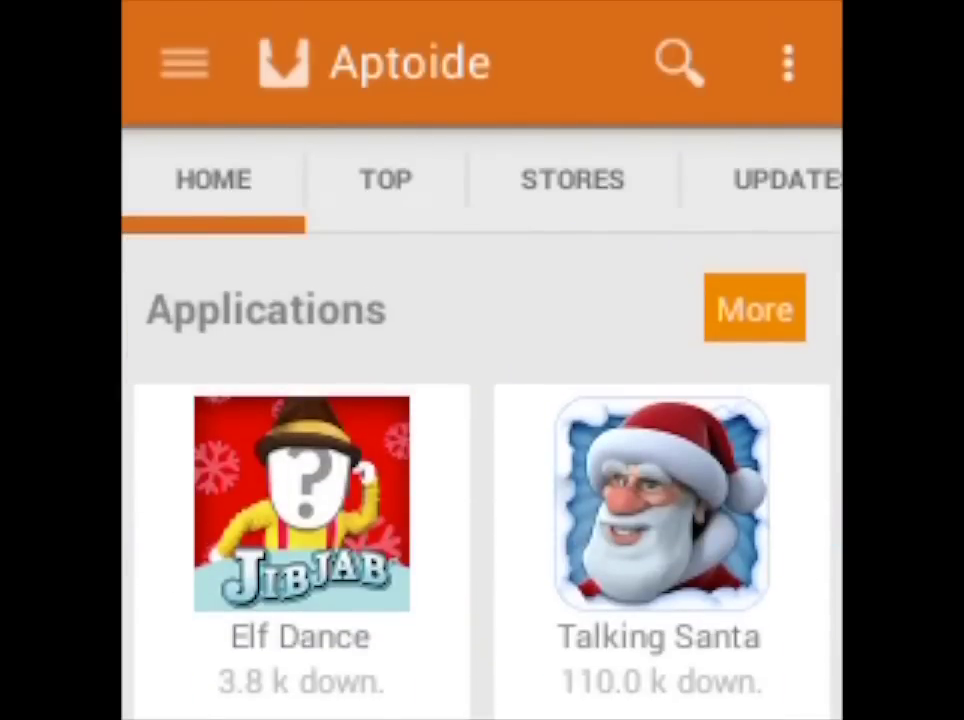
scroll(480, 475, up, 2)
scroll(480, 475, up, 1)
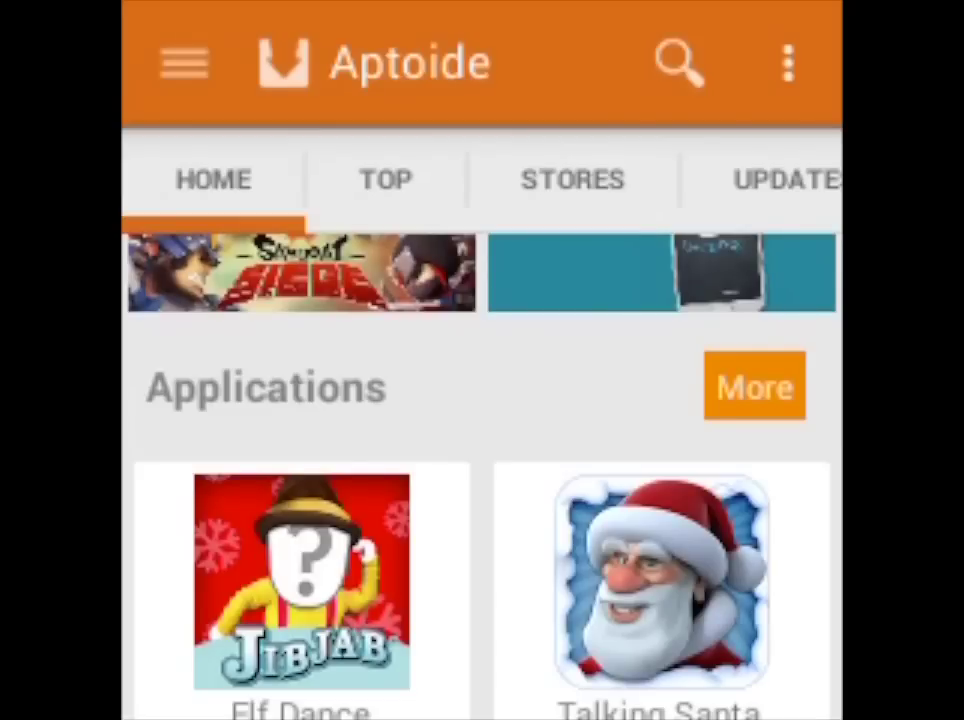
scroll(480, 475, up, 2)
scroll(480, 475, up, 3)
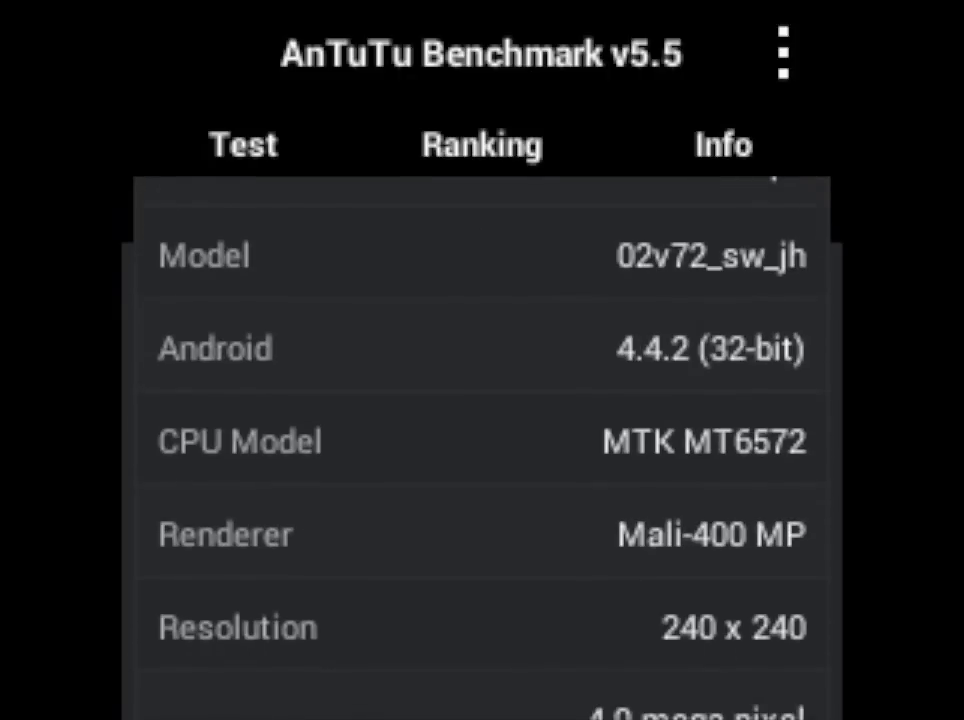
Step: Scroll AnTuTu's device info list, then back out to the test score
scroll(482, 450, up, 3)
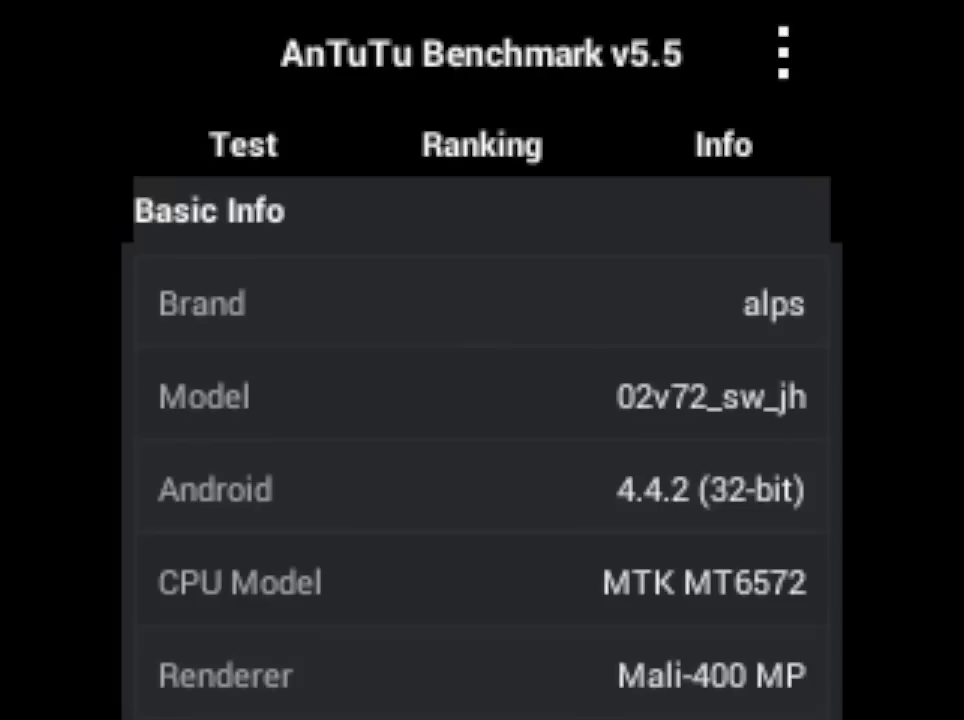
key(Escape)
key(Escape)
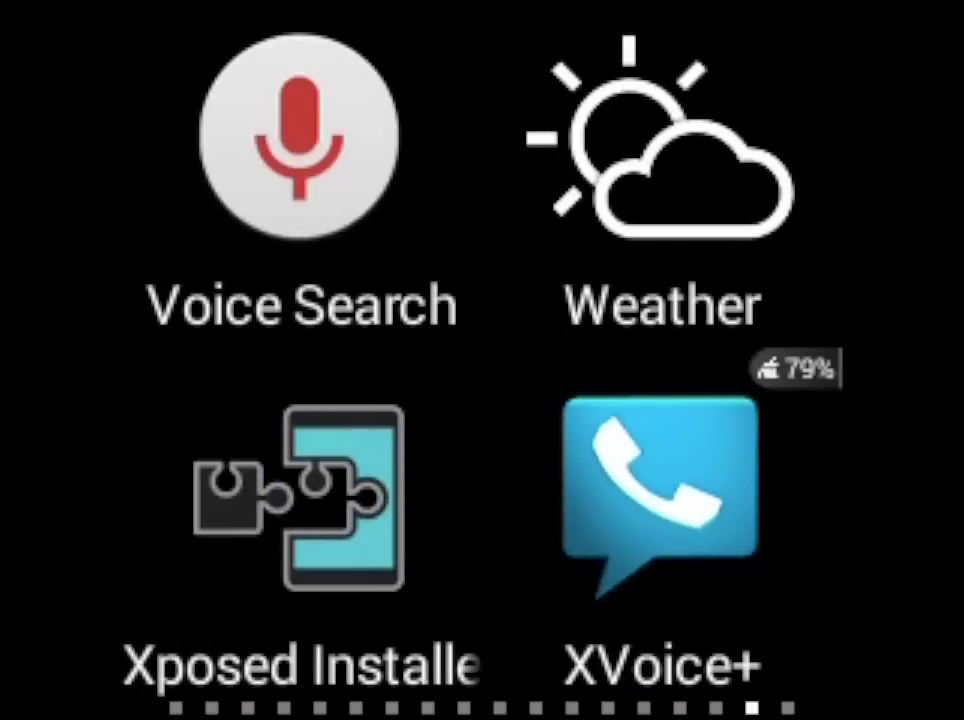
Step: Leave the app drawer for the launcher home screen with the Apps, Settings, Google and Play Store shortcuts
key(Home)
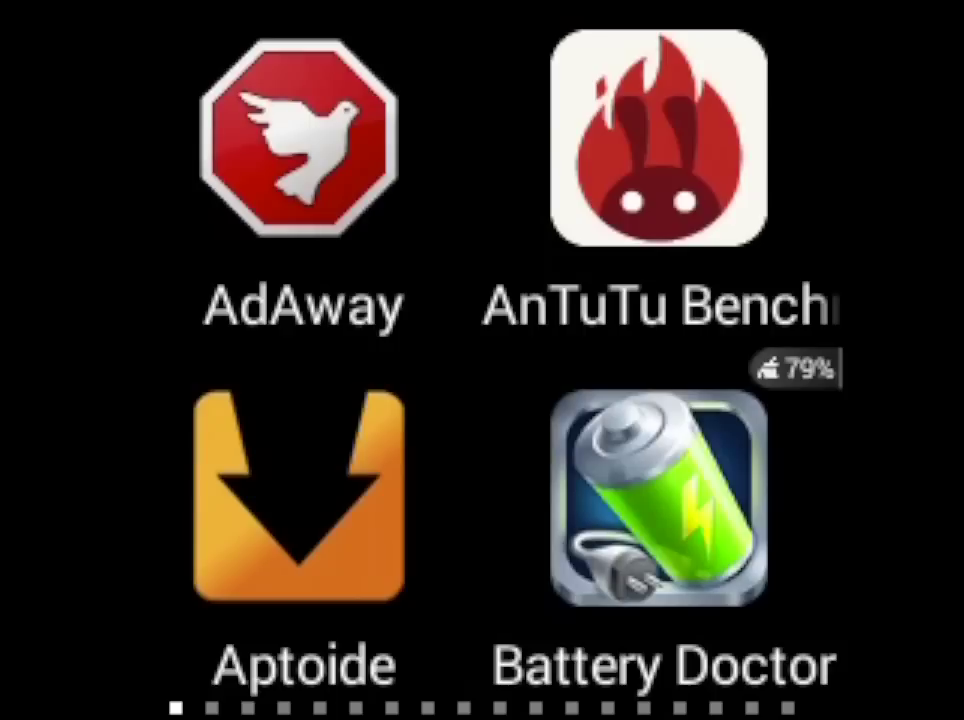
key(Home)
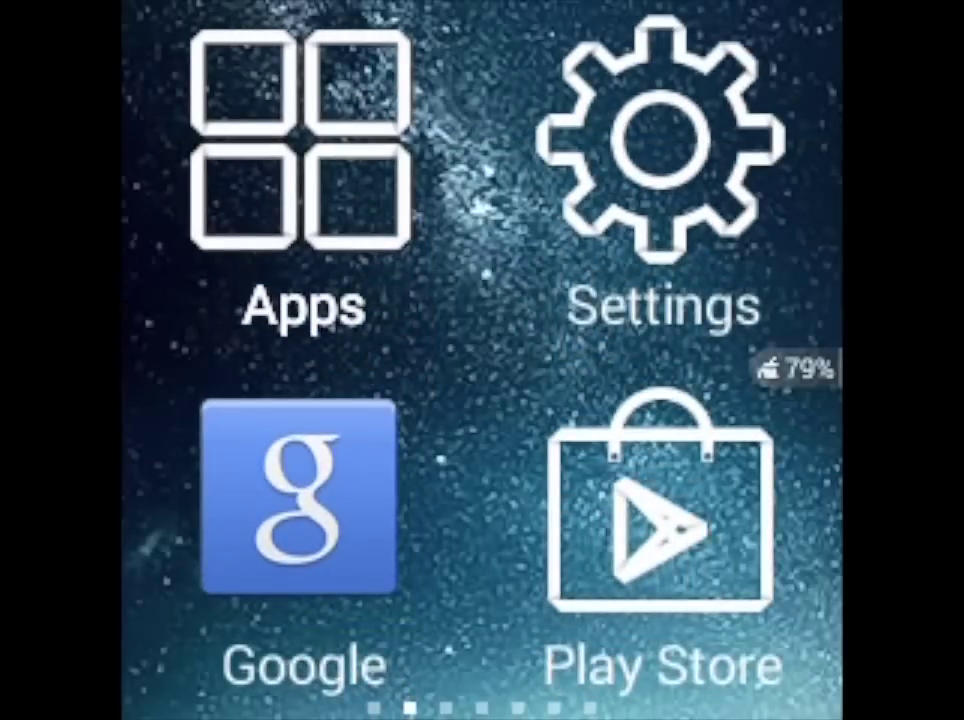